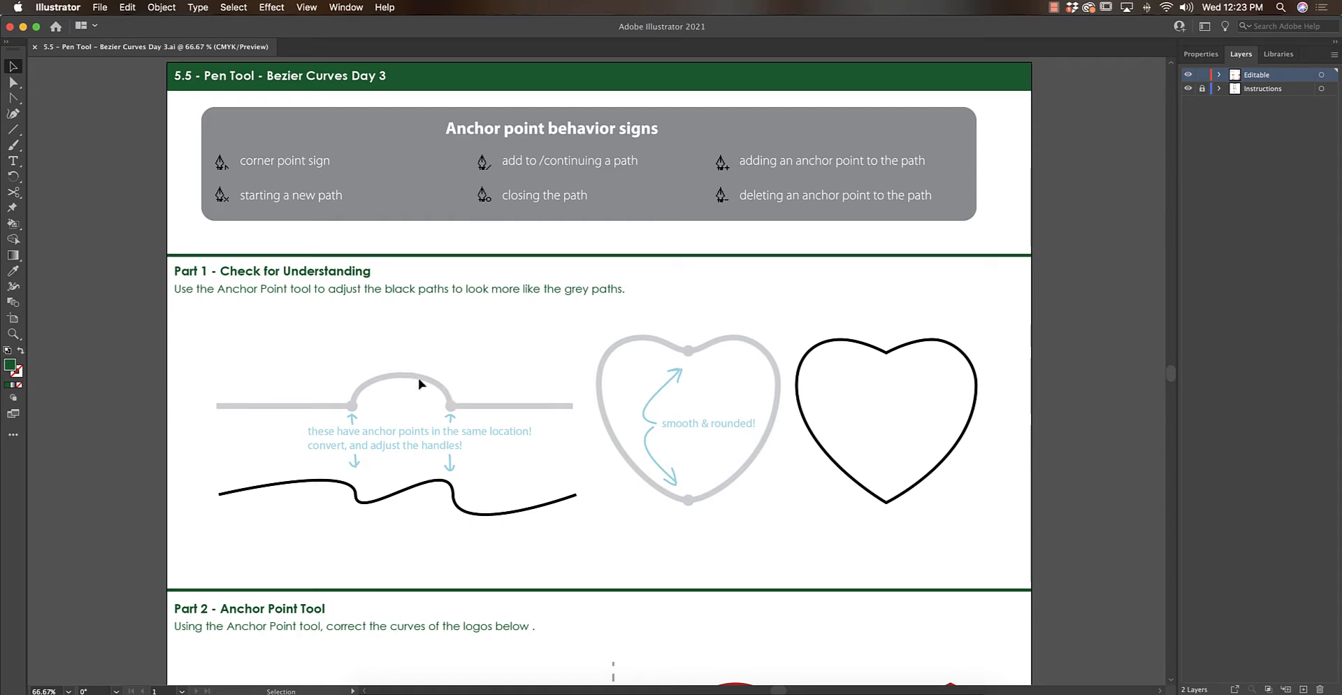
Convert the black wavy path's left bend with the Anchor Point tool, pulling handles to arch the middle and flatten the left segment.
{"action": "left_click_drag", "start_coordinate": [15, 103], "coordinate": [109, 123]}
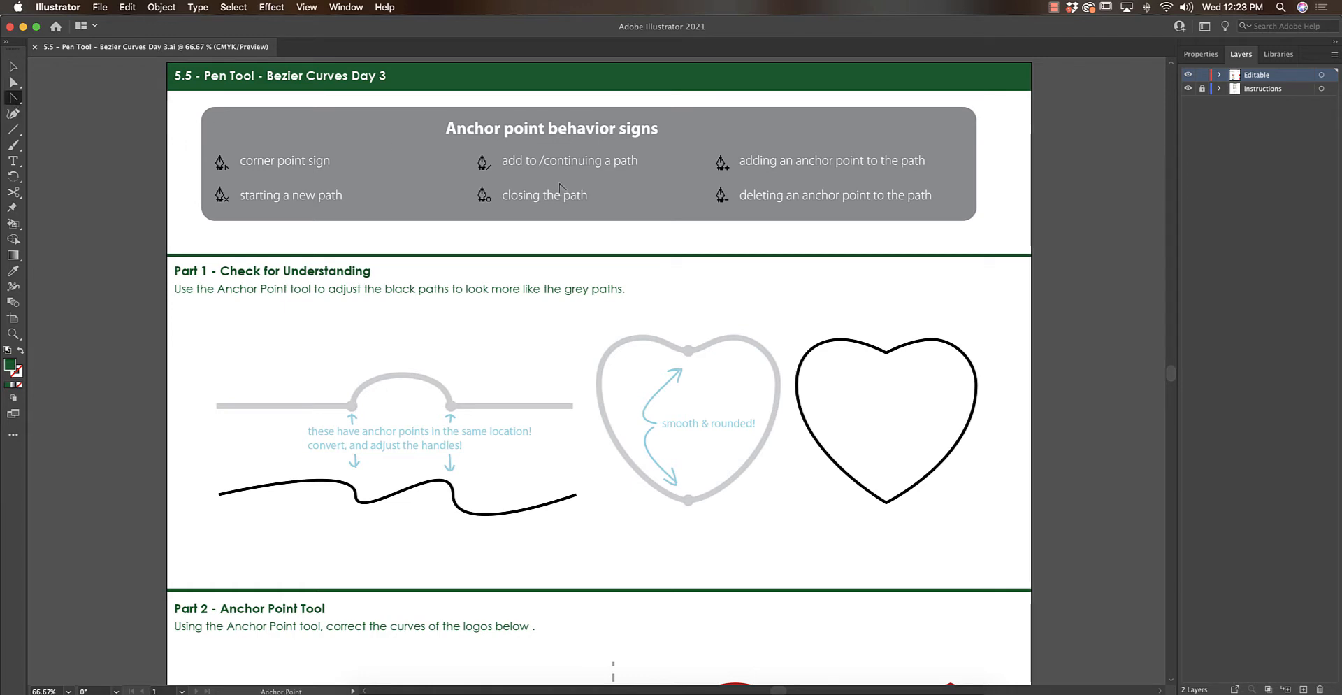
{"action": "left_click", "coordinate": [357, 496]}
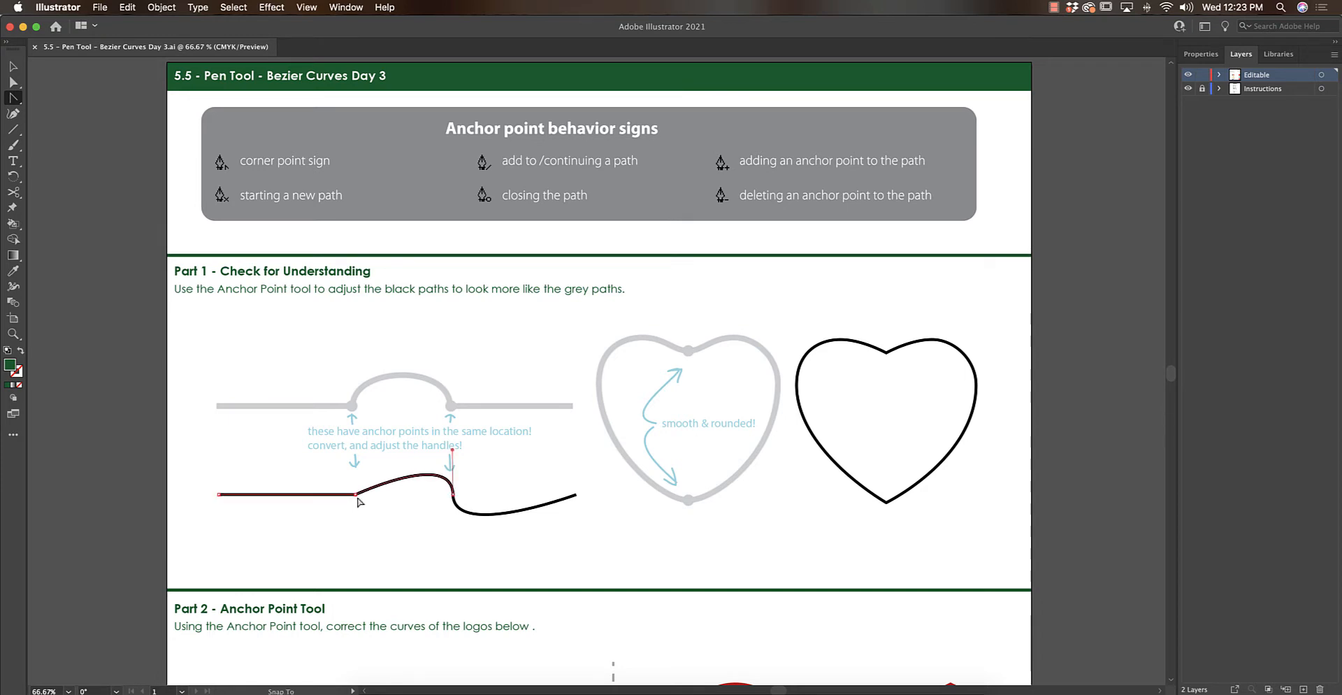
{"action": "left_click_drag", "start_coordinate": [357, 498], "coordinate": [356, 456]}
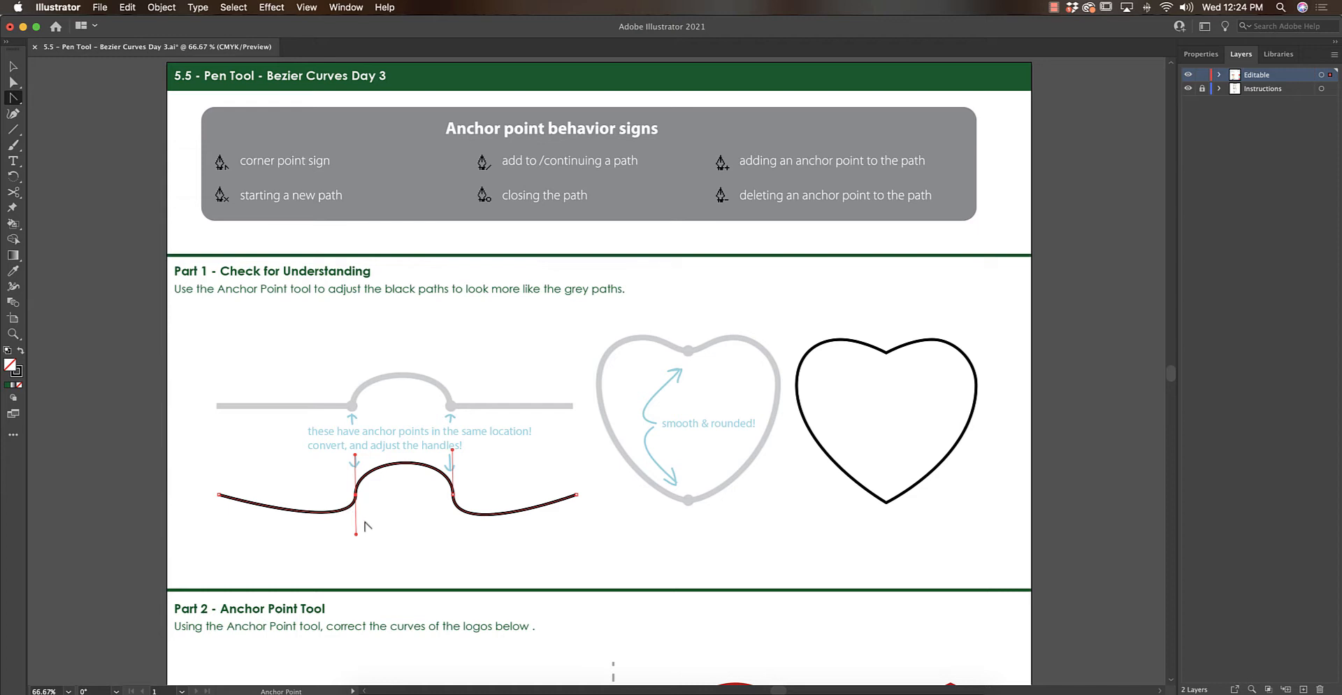
{"action": "left_click", "coordinate": [13, 84]}
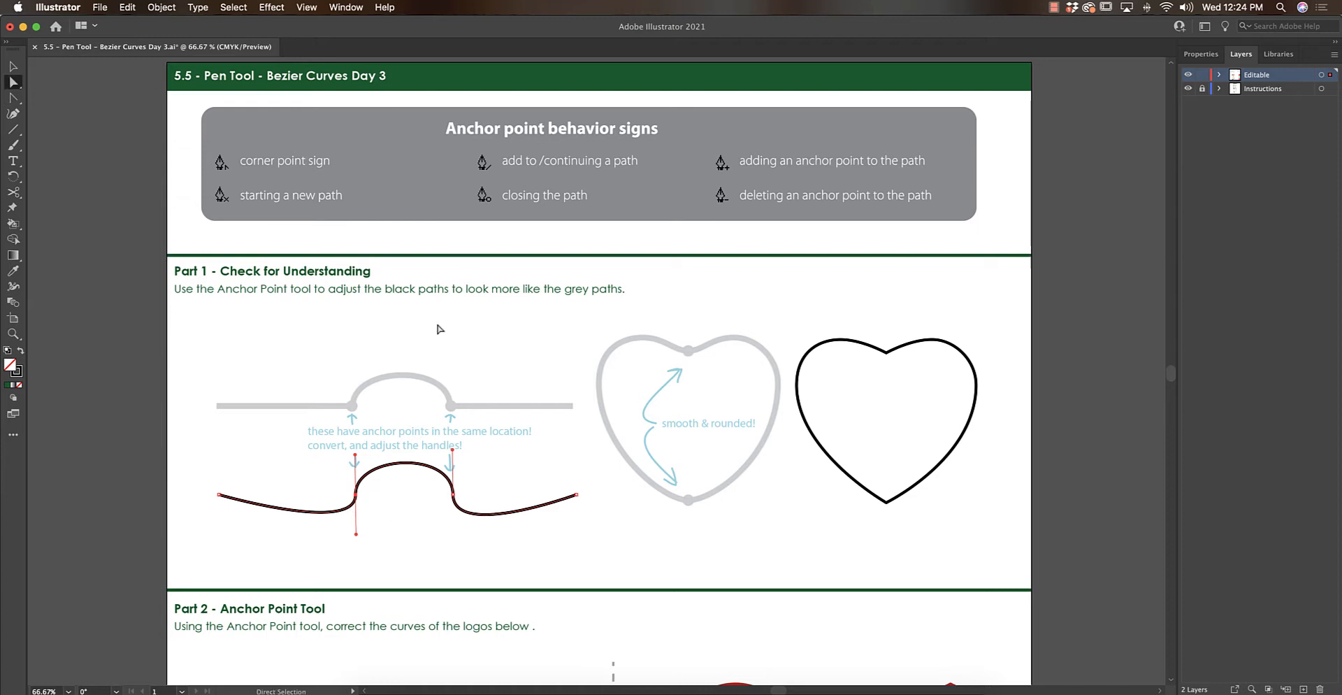
{"action": "left_click_drag", "start_coordinate": [356, 534], "coordinate": [357, 501]}
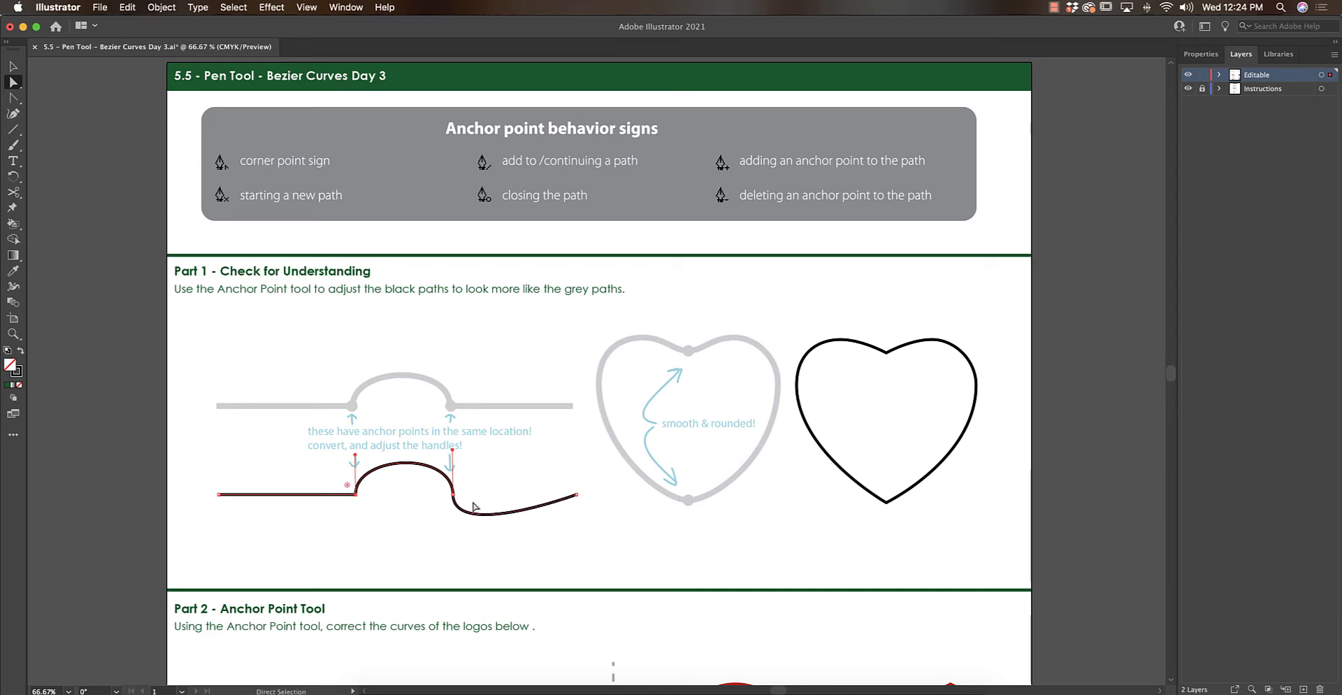
Retract the lower handle of the black path's right bend so that the right segment runs straight.
{"action": "left_click", "coordinate": [452, 512]}
{"action": "left_click_drag", "start_coordinate": [455, 541], "coordinate": [455, 499]}
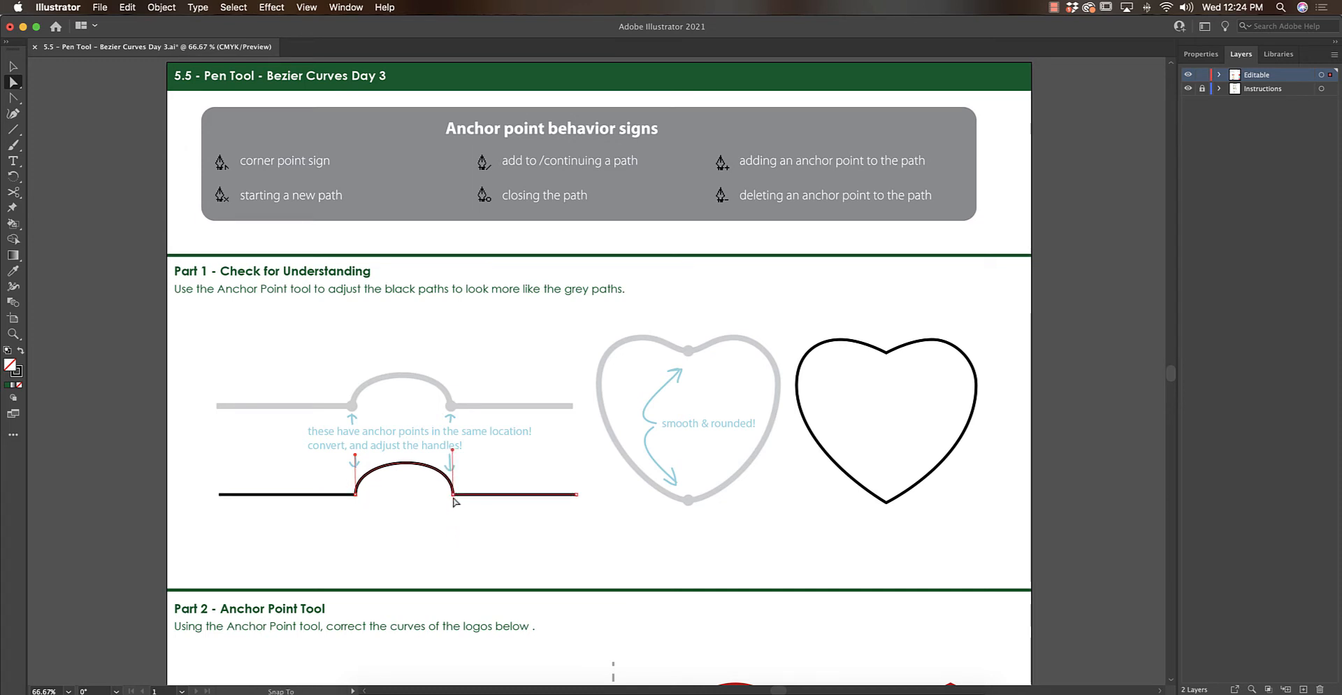
{"action": "left_click", "coordinate": [502, 532]}
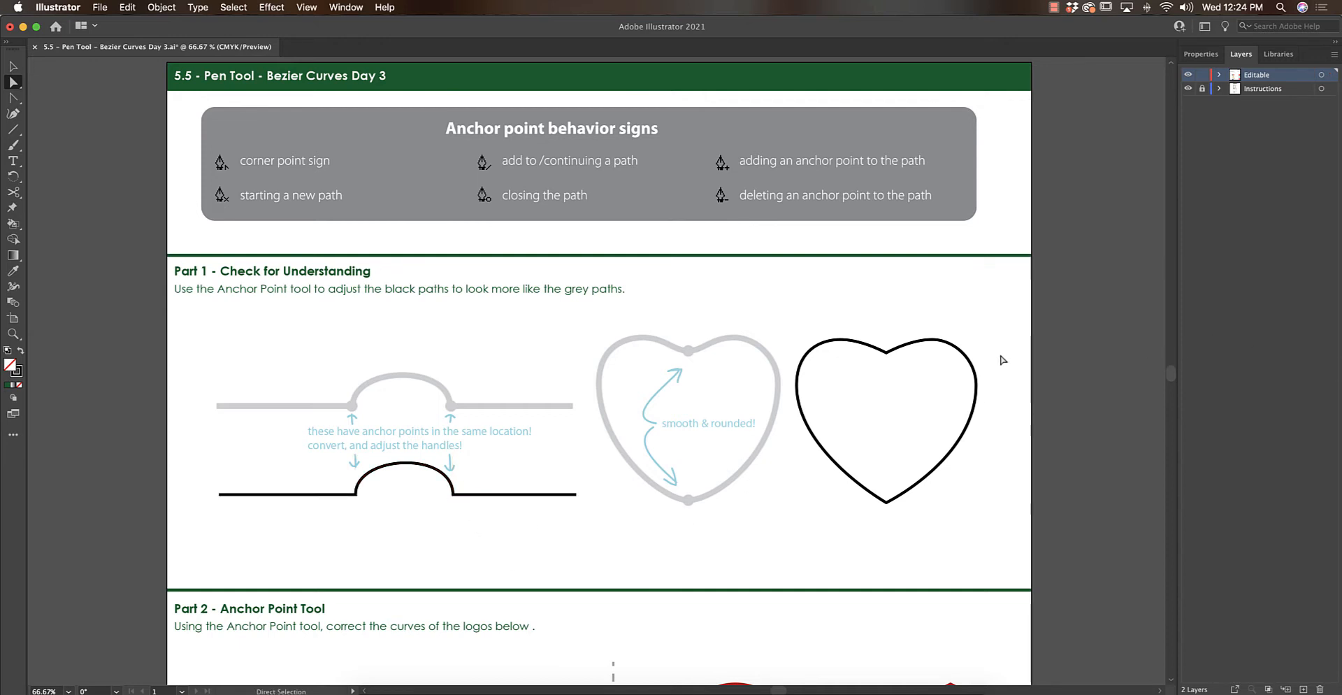
Convert the black heart's top notch and bottom tip into smooth, rounded points with the Anchor Point tool.
{"action": "key", "text": "space"}
{"action": "left_click_drag", "start_coordinate": [907, 390], "coordinate": [848, 388]}
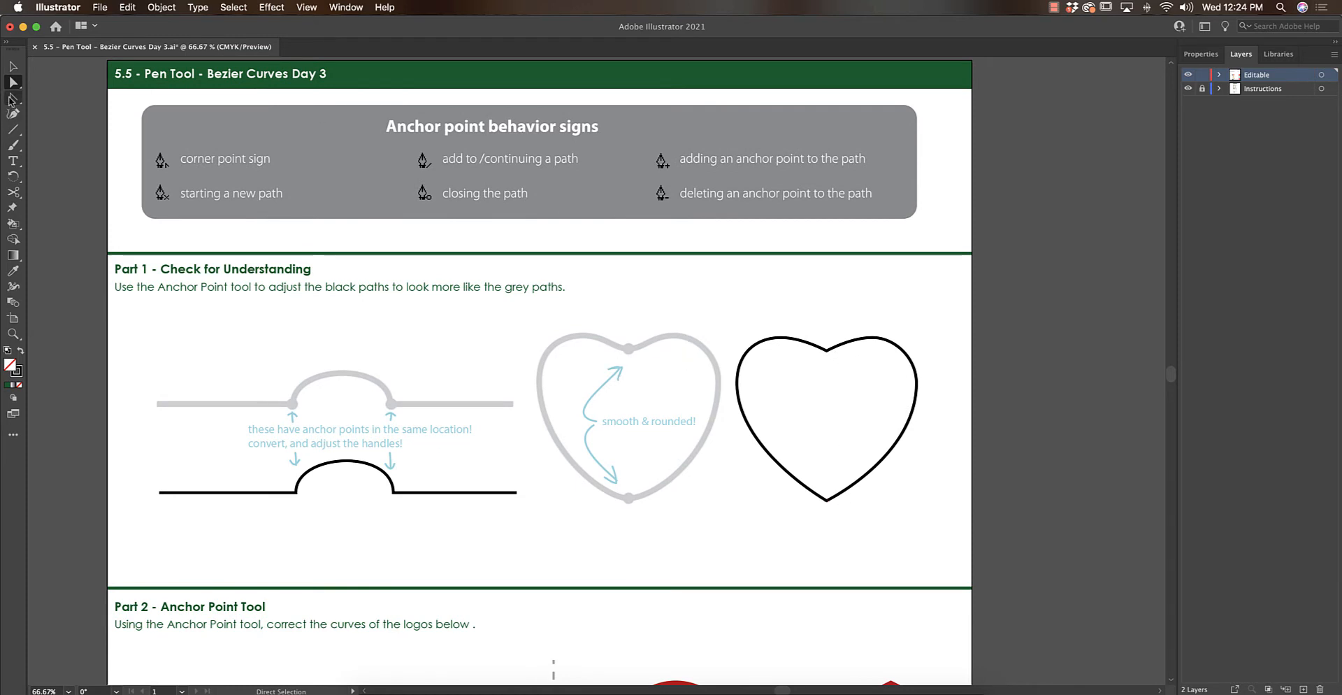
{"action": "left_click", "coordinate": [12, 97]}
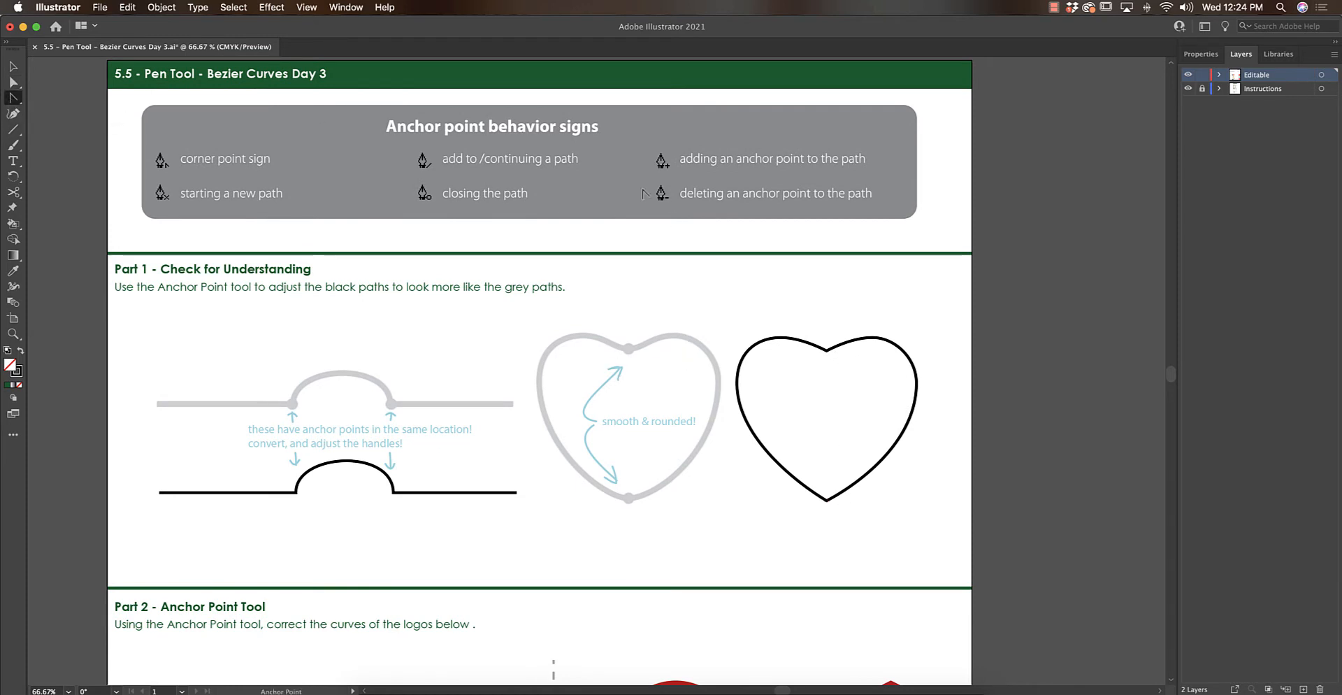
{"action": "left_click", "coordinate": [826, 351]}
{"action": "left_click_drag", "start_coordinate": [833, 351], "coordinate": [846, 351]}
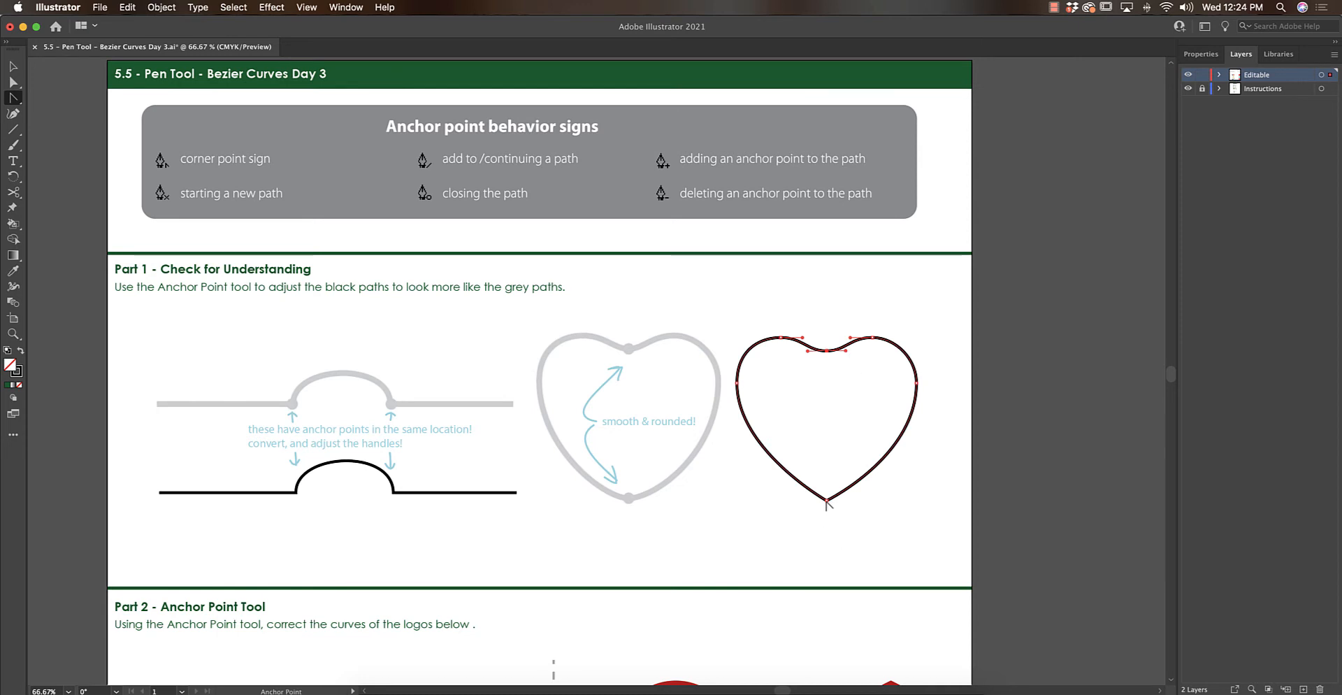
{"action": "mouse_move", "coordinate": [827, 502]}
{"action": "left_mouse_down"}
{"action": "mouse_move", "coordinate": [823, 519]}
{"action": "mouse_move", "coordinate": [802, 498]}
{"action": "mouse_move", "coordinate": [846, 517]}
{"action": "mouse_move", "coordinate": [805, 526]}
{"action": "mouse_move", "coordinate": [801, 507]}
{"action": "left_mouse_up"}
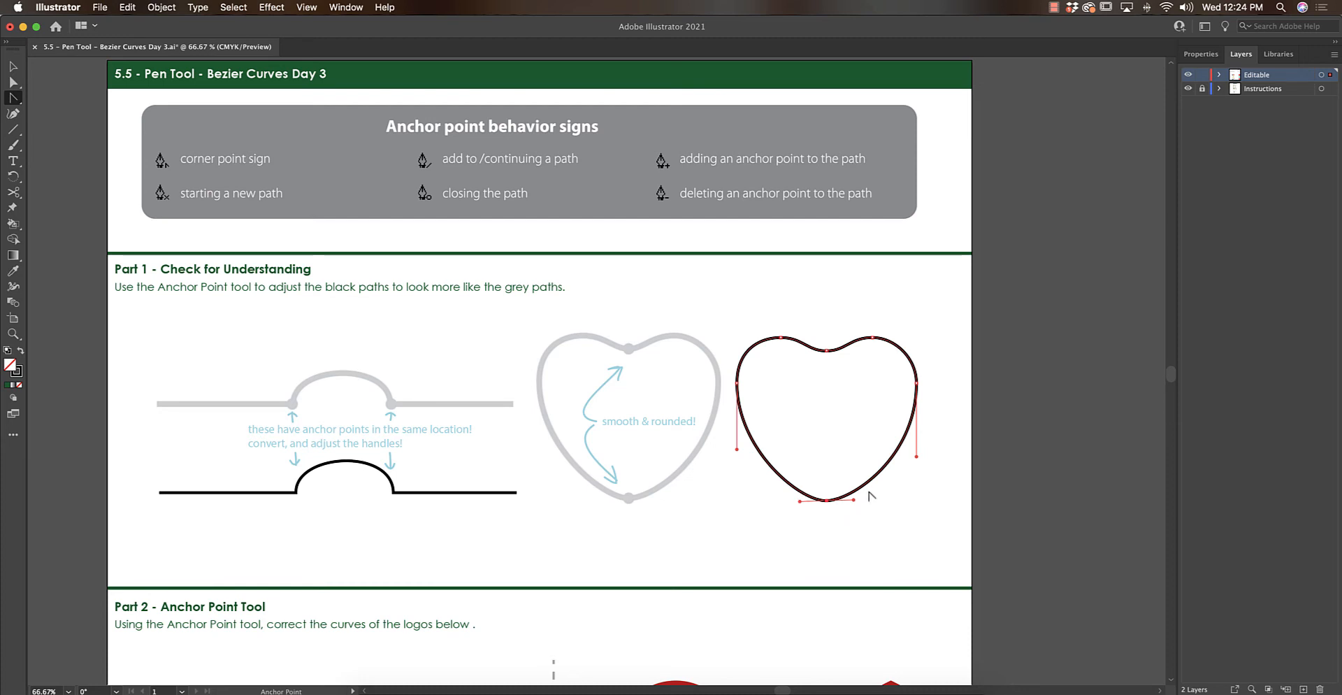
Round the upper-right, upper-left and lower-left corners of the distorted YouTube logo's red box with the Anchor Point tool.
{"action": "scroll", "coordinate": [870, 495], "scroll_direction": "down", "scroll_amount": 10}
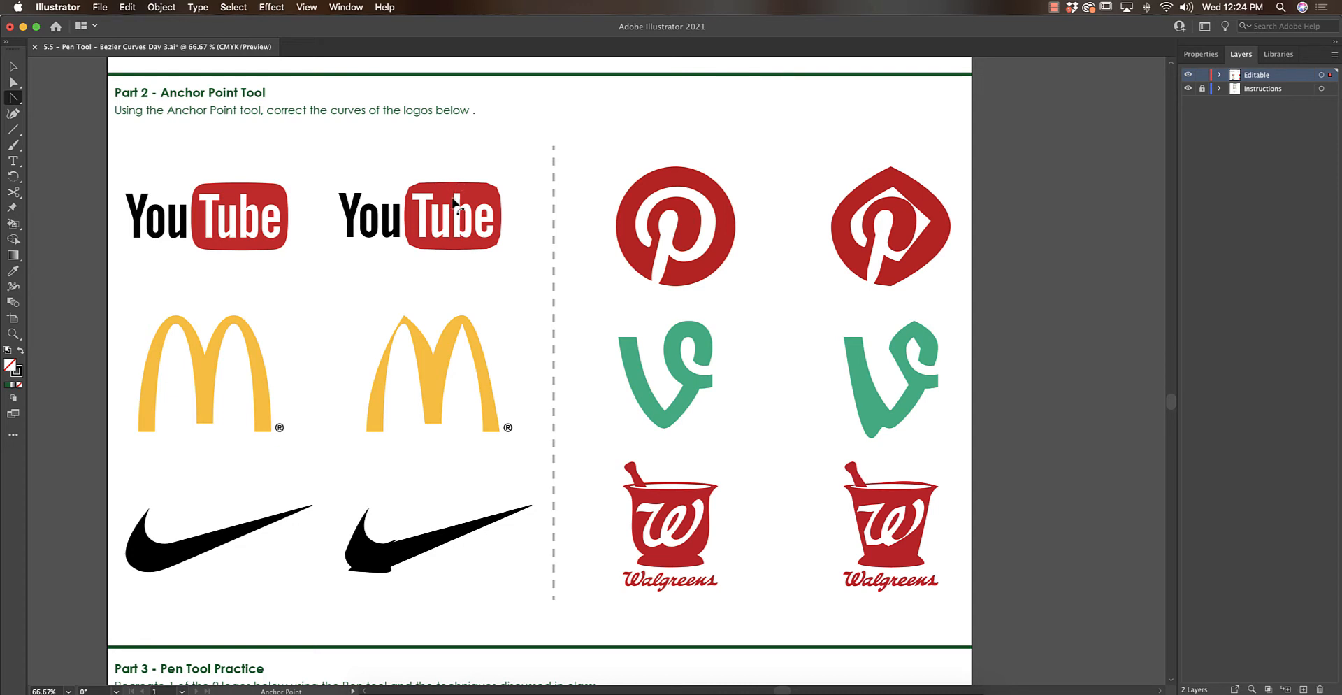
{"action": "key", "text": "super+plus"}
{"action": "key", "text": "space"}
{"action": "left_click_drag", "start_coordinate": [356, 470], "coordinate": [814, 226]}
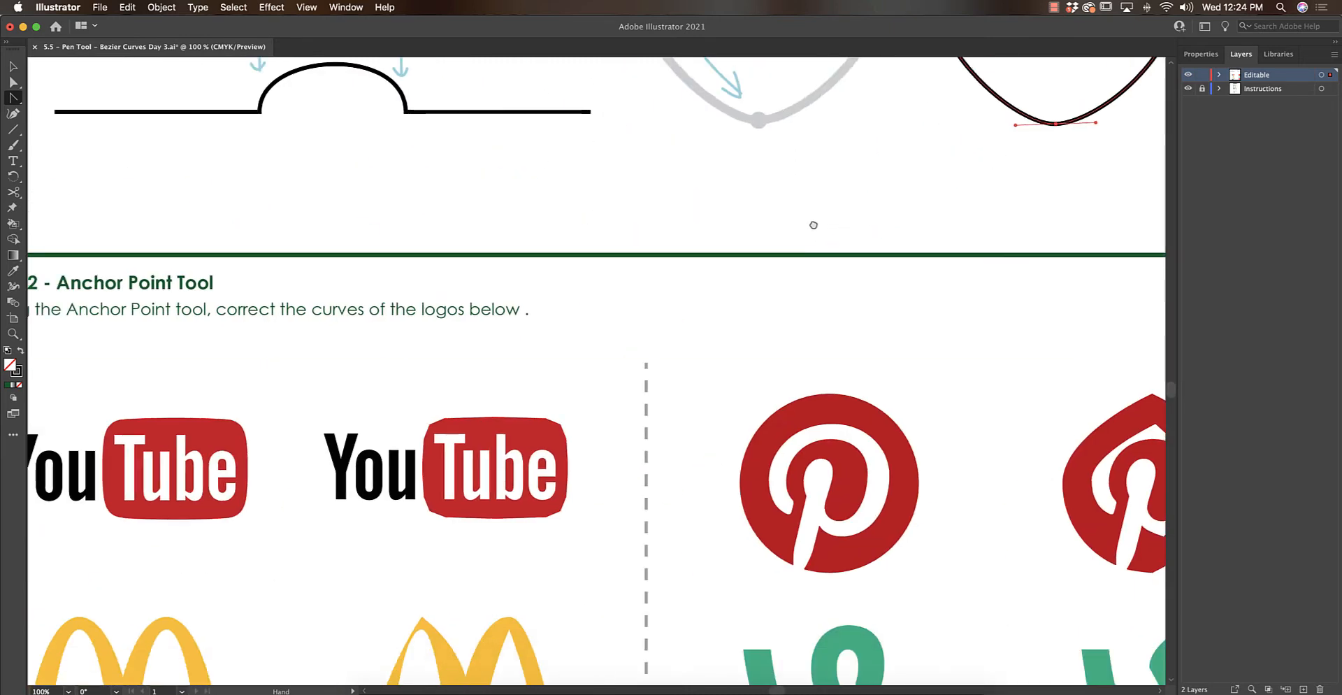
{"action": "left_click_drag", "start_coordinate": [224, 395], "coordinate": [417, 234]}
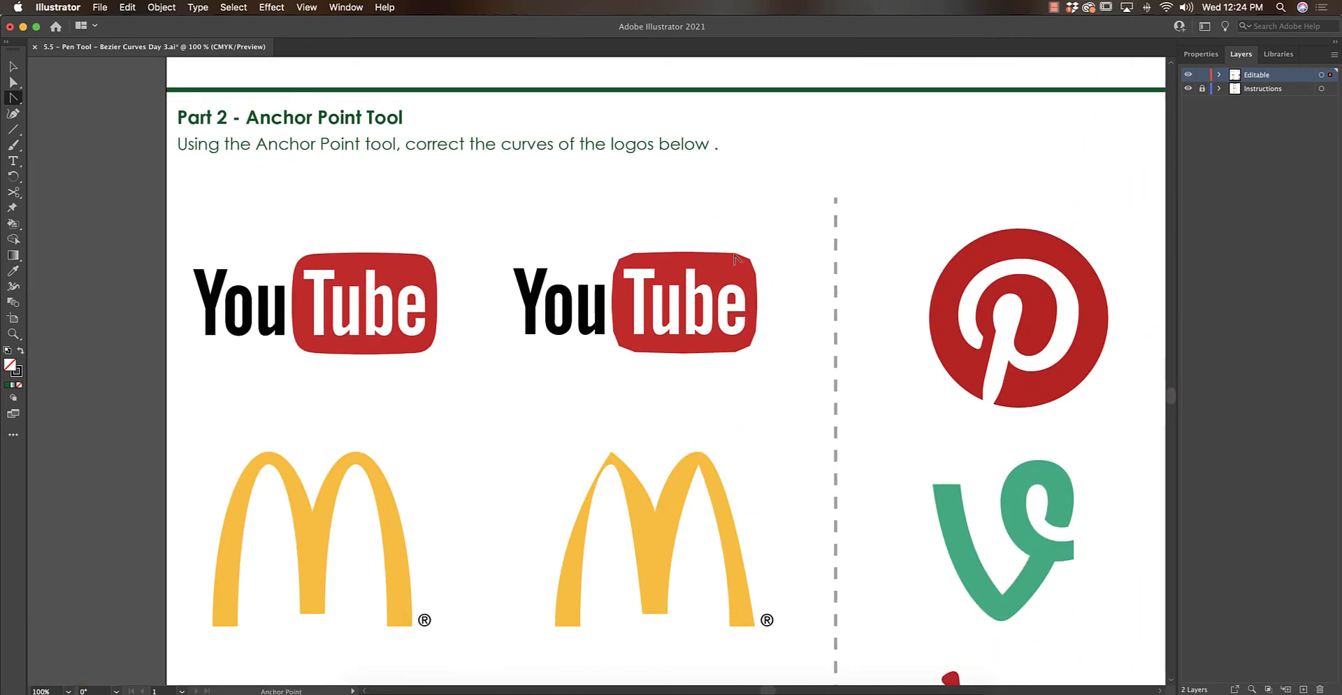
{"action": "mouse_move", "coordinate": [736, 257]}
{"action": "left_mouse_down"}
{"action": "mouse_move", "coordinate": [746, 262]}
{"action": "mouse_move", "coordinate": [719, 252]}
{"action": "left_mouse_up"}
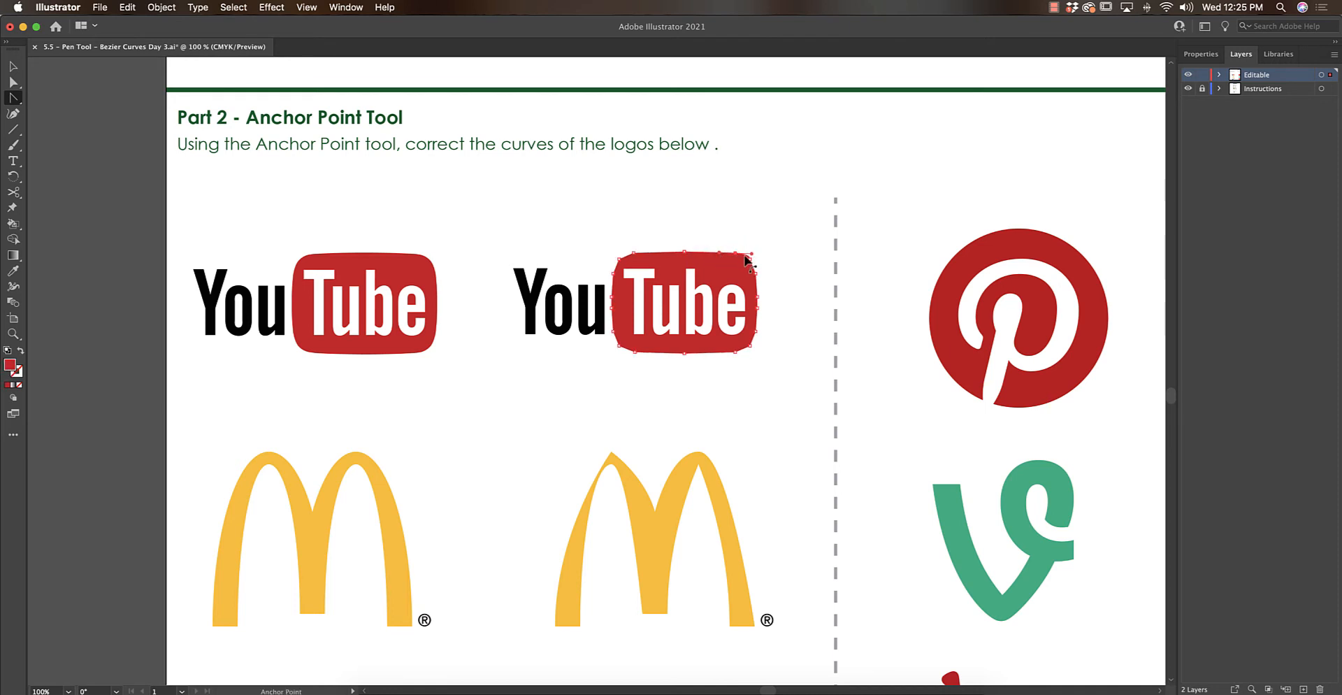
{"action": "key", "text": "super+equal"}
{"action": "key", "text": "super+equal"}
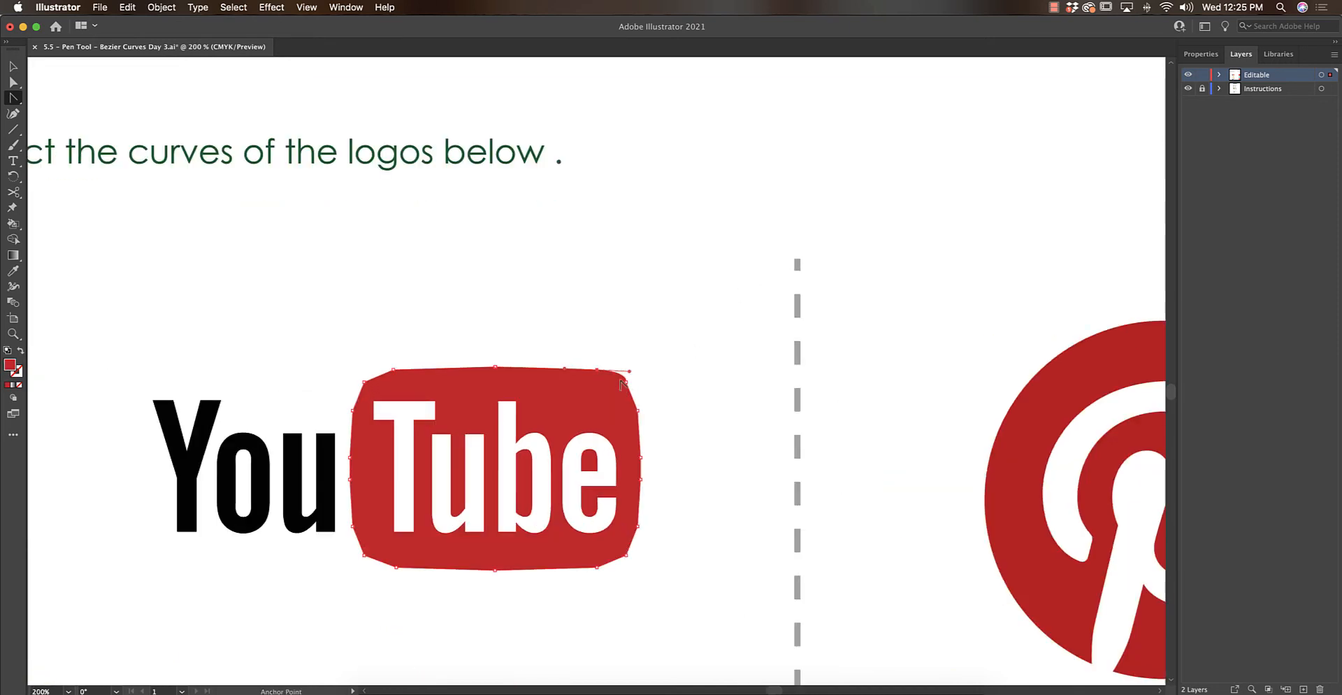
{"action": "left_click_drag", "start_coordinate": [394, 370], "coordinate": [349, 462]}
{"action": "mouse_move", "coordinate": [363, 553]}
{"action": "left_mouse_down"}
{"action": "mouse_move", "coordinate": [351, 547]}
{"action": "mouse_move", "coordinate": [374, 569]}
{"action": "left_mouse_up"}
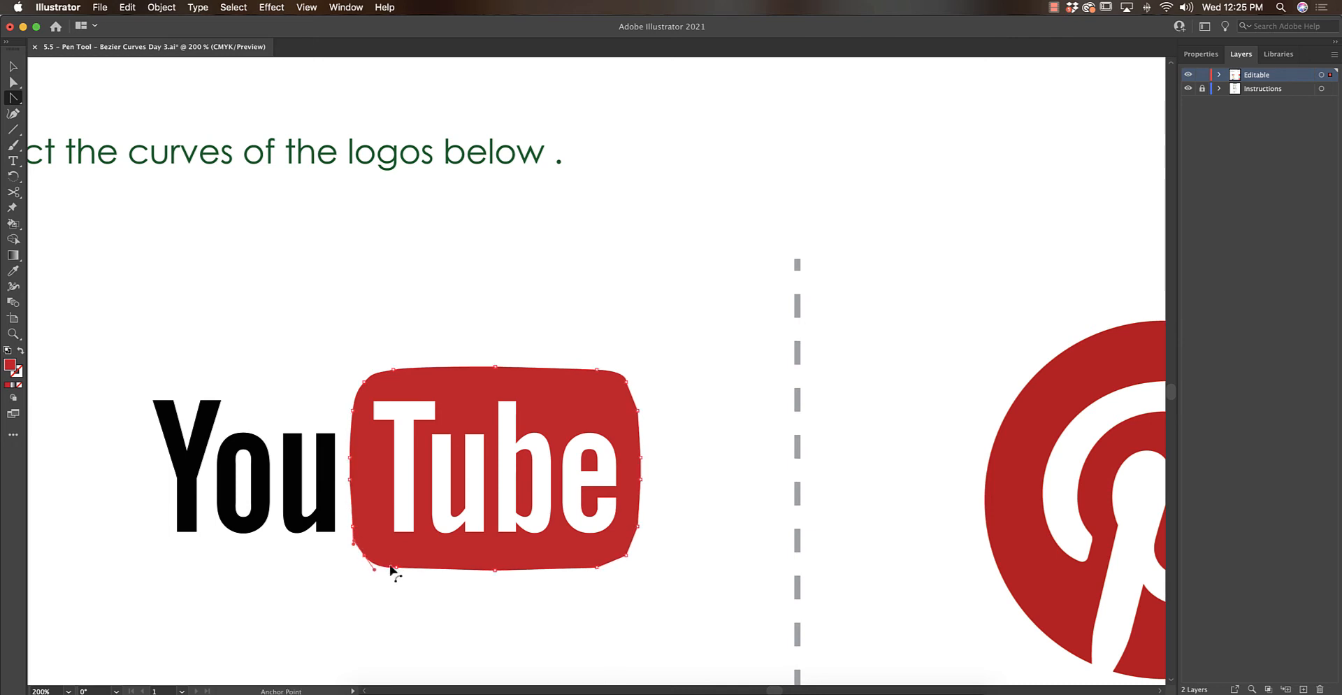
Fine-tune the upper corner anchor points of the distorted YouTube box with the Direct Selection tool, then deselect it.
{"action": "left_click", "coordinate": [13, 81]}
{"action": "left_click", "coordinate": [627, 384]}
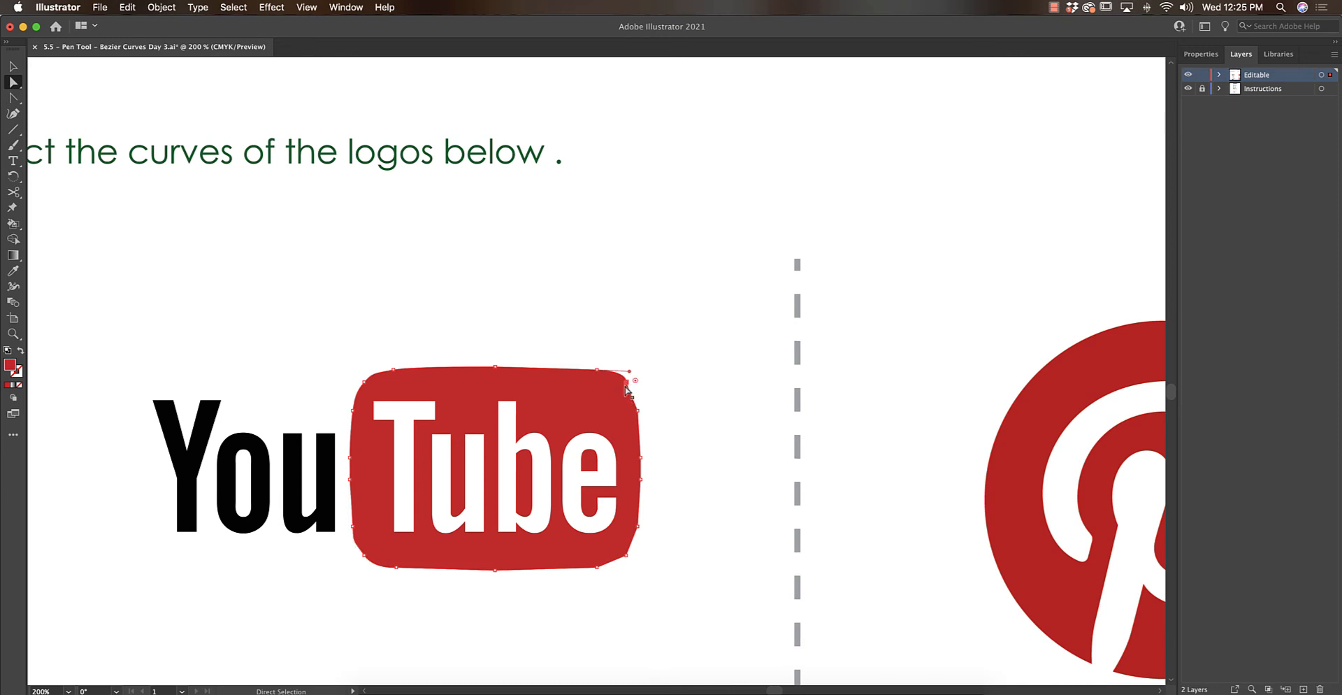
{"action": "left_click_drag", "start_coordinate": [627, 383], "coordinate": [624, 376]}
{"action": "left_click", "coordinate": [400, 368]}
{"action": "left_click", "coordinate": [422, 365]}
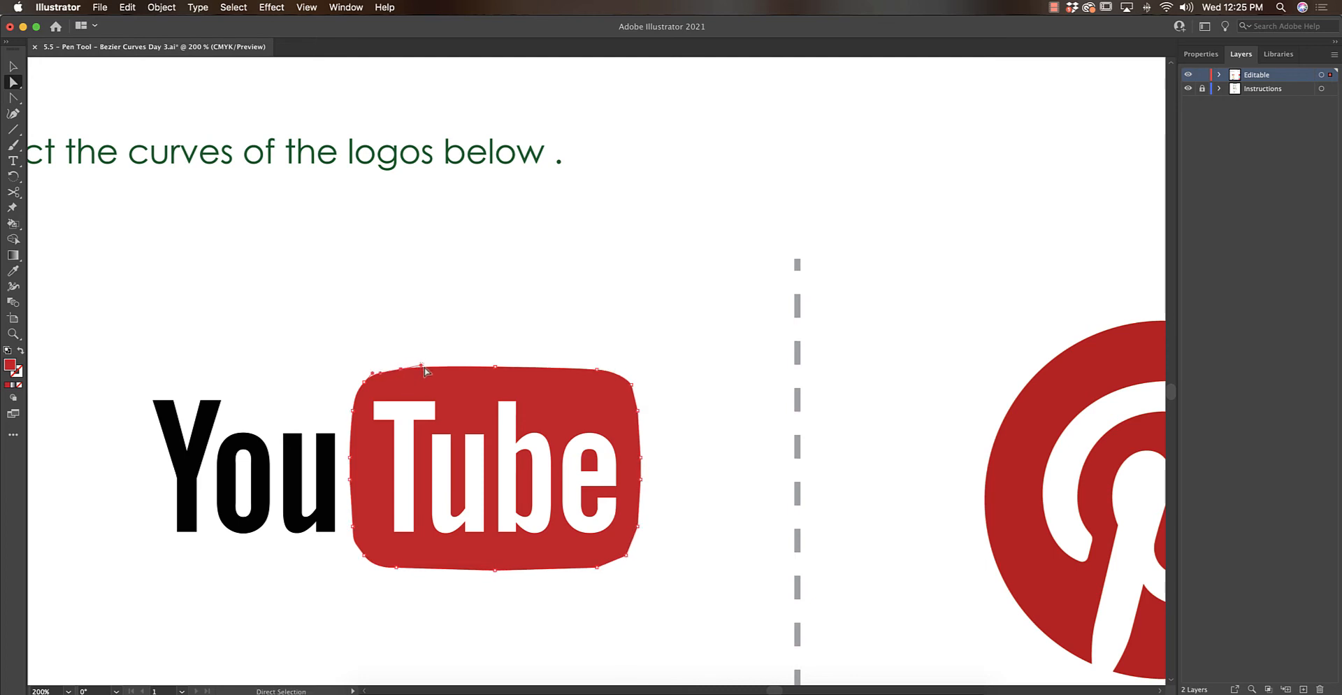
{"action": "left_click_drag", "start_coordinate": [399, 368], "coordinate": [401, 373]}
{"action": "left_click_drag", "start_coordinate": [398, 370], "coordinate": [404, 369]}
{"action": "left_click_drag", "start_coordinate": [338, 403], "coordinate": [717, 325]}
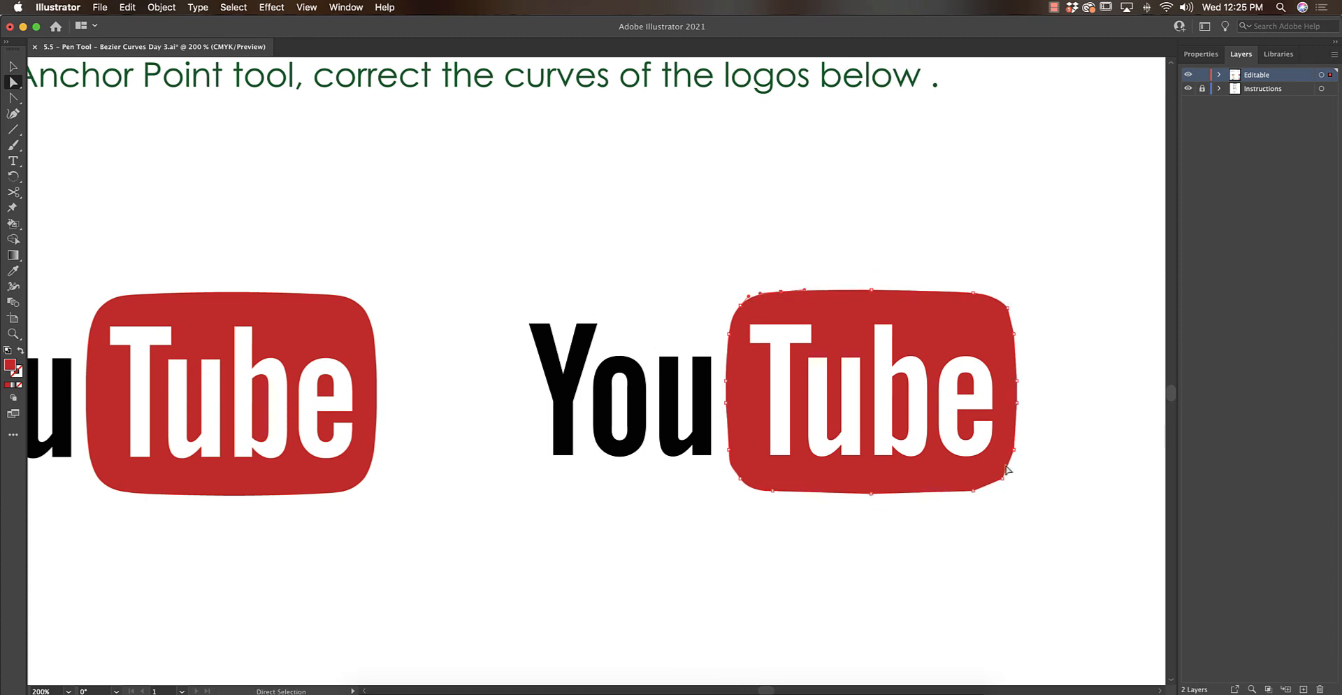
{"action": "left_click", "coordinate": [990, 505]}
Trace the bat's right outer wing edge in the Part 3 Batman logo with the Pen tool, using a red stroke and no fill.
{"action": "key", "text": "super+minus"}
{"action": "key", "text": "super+minus"}
{"action": "key", "text": "super+minus"}
{"action": "left_click_drag", "start_coordinate": [1018, 536], "coordinate": [725, 294]}
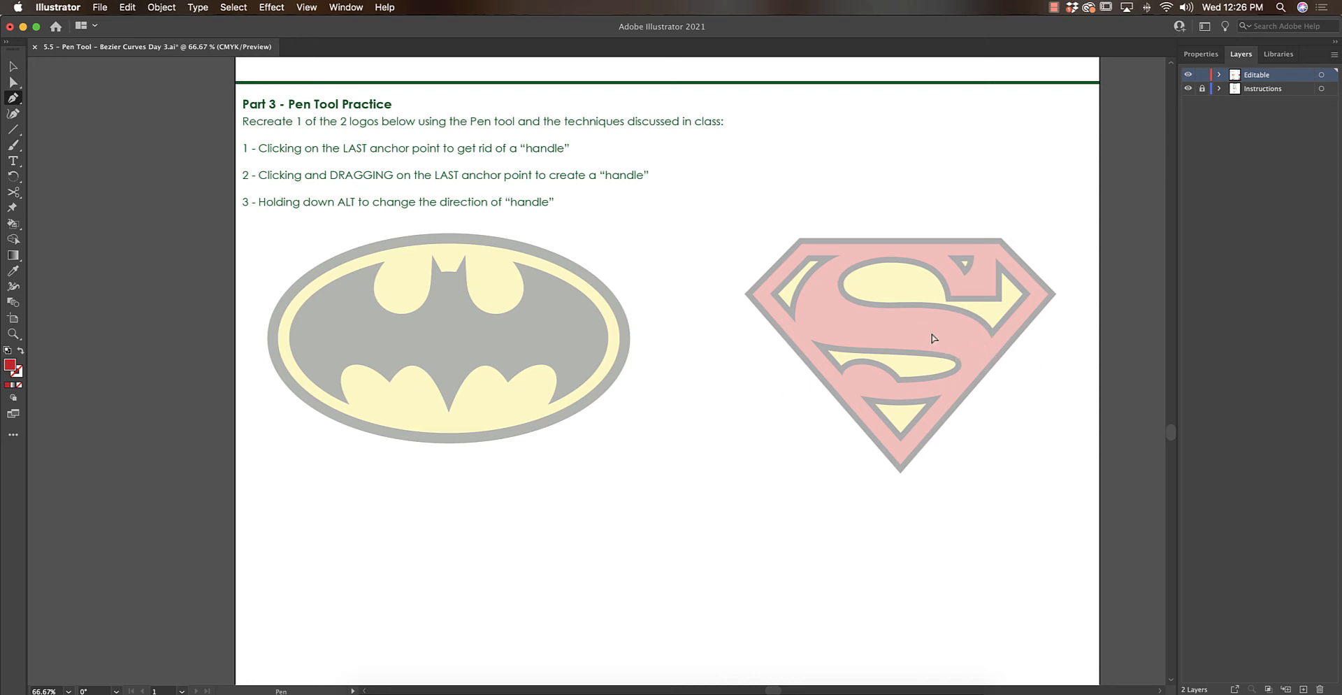
{"action": "key", "text": "super+equal"}
{"action": "key", "text": "super+equal"}
{"action": "left_click_drag", "start_coordinate": [444, 153], "coordinate": [587, 194]}
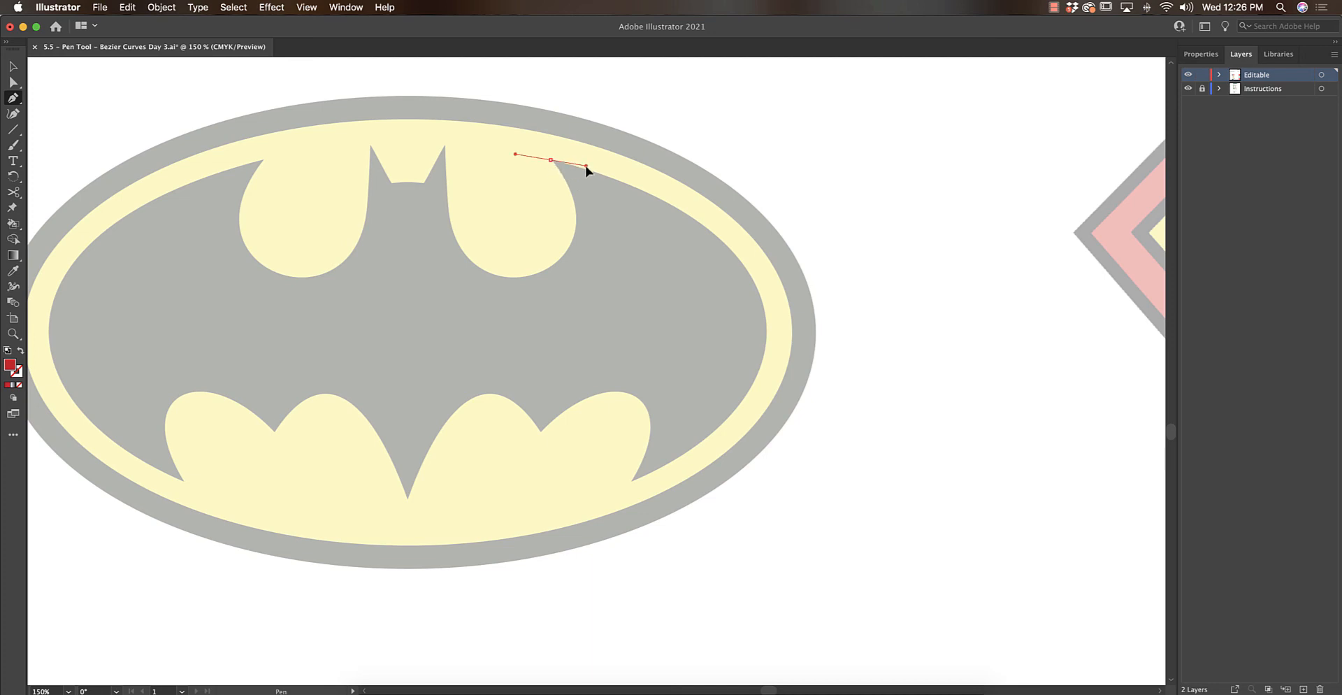
{"action": "mouse_move", "coordinate": [586, 164]}
{"action": "left_mouse_down"}
{"action": "mouse_move", "coordinate": [573, 187]}
{"action": "mouse_move", "coordinate": [596, 166]}
{"action": "left_mouse_up"}
{"action": "left_click", "coordinate": [762, 302]}
{"action": "left_click_drag", "start_coordinate": [763, 302], "coordinate": [801, 390]}
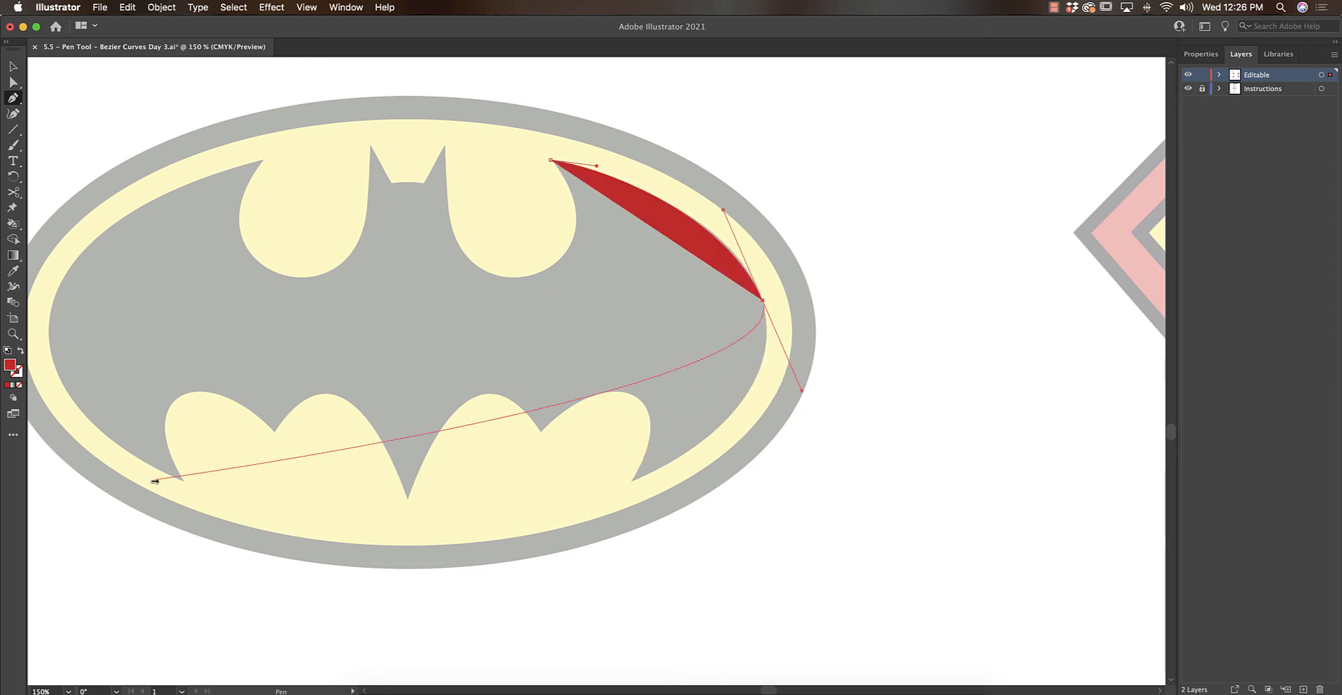
{"action": "left_click", "coordinate": [20, 351]}
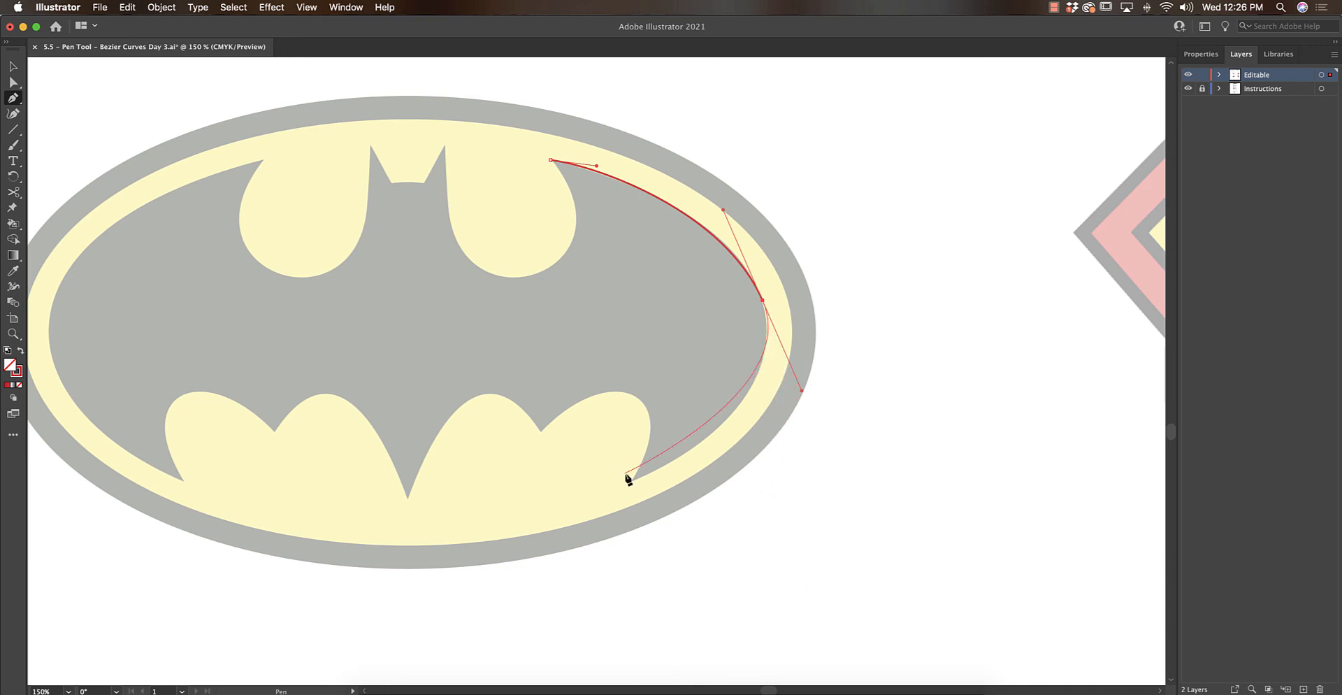
{"action": "mouse_move", "coordinate": [632, 481]}
{"action": "left_mouse_down"}
{"action": "mouse_move", "coordinate": [597, 485]}
{"action": "mouse_move", "coordinate": [639, 467]}
{"action": "mouse_move", "coordinate": [627, 464]}
{"action": "mouse_move", "coordinate": [606, 486]}
{"action": "left_mouse_up"}
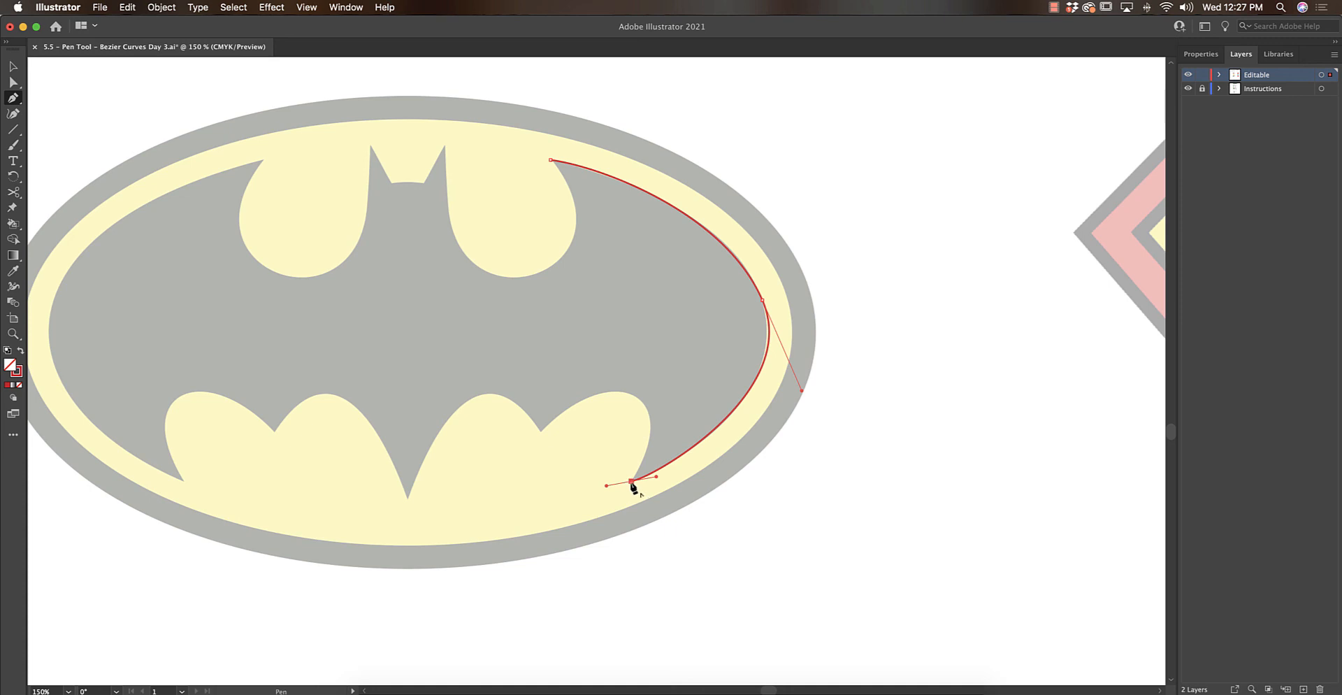
Continue the Pen path from the lower wing tip over the outer scallop to the top of the next scallop, with a corner between them.
{"action": "left_click_drag", "start_coordinate": [632, 481], "coordinate": [593, 380]}
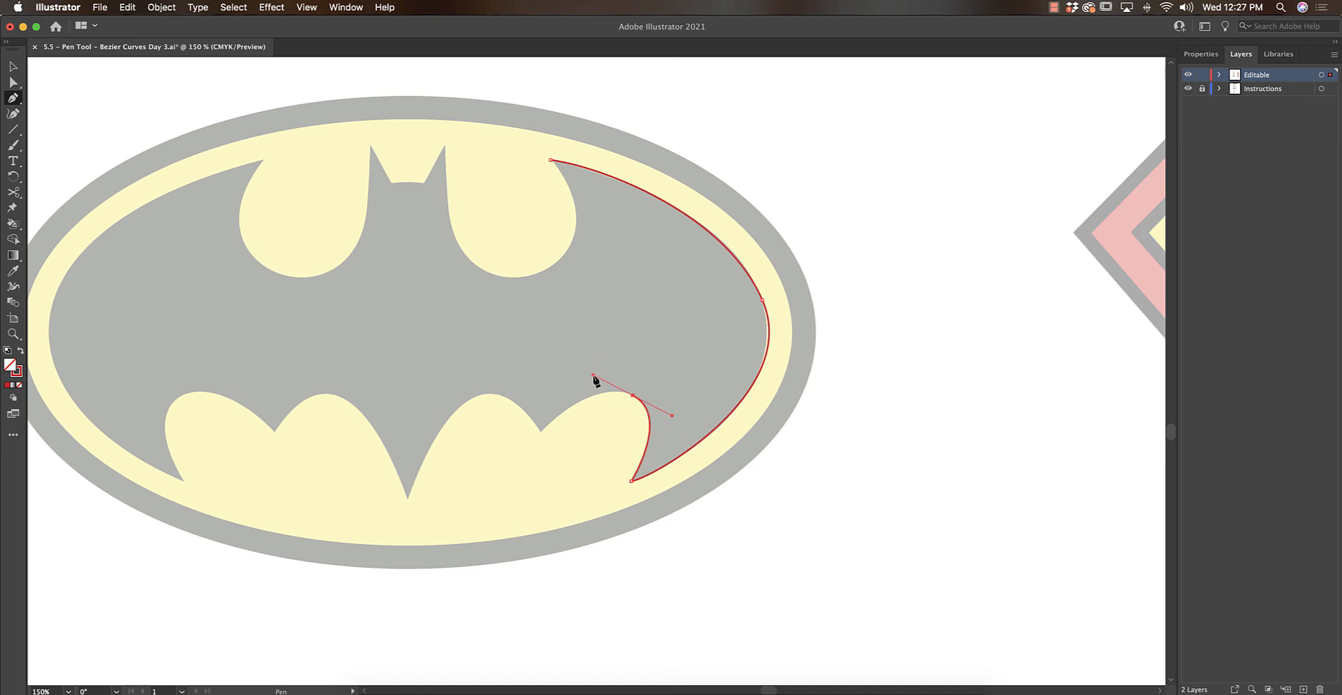
{"action": "left_click", "coordinate": [543, 431]}
{"action": "left_click_drag", "start_coordinate": [531, 441], "coordinate": [542, 448]}
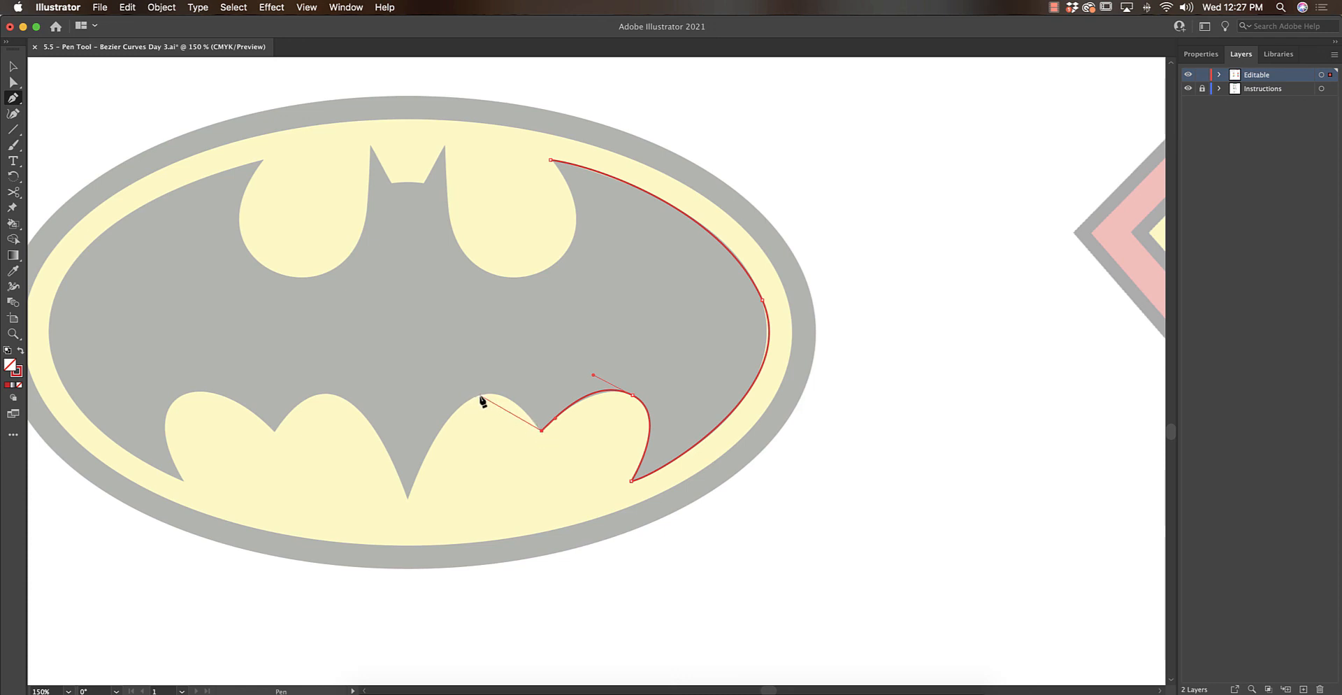
{"action": "left_click_drag", "start_coordinate": [479, 397], "coordinate": [437, 411]}
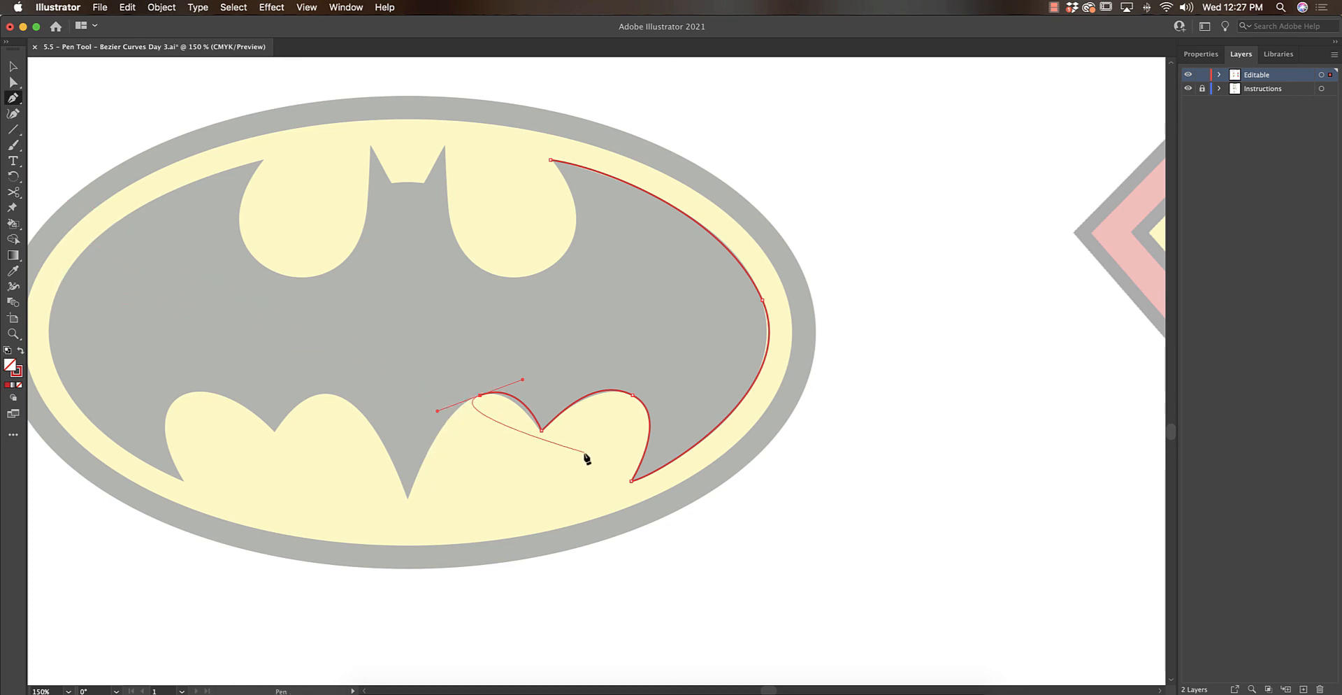
{"action": "key", "text": "super+minus"}
{"action": "key", "text": "super+minus"}
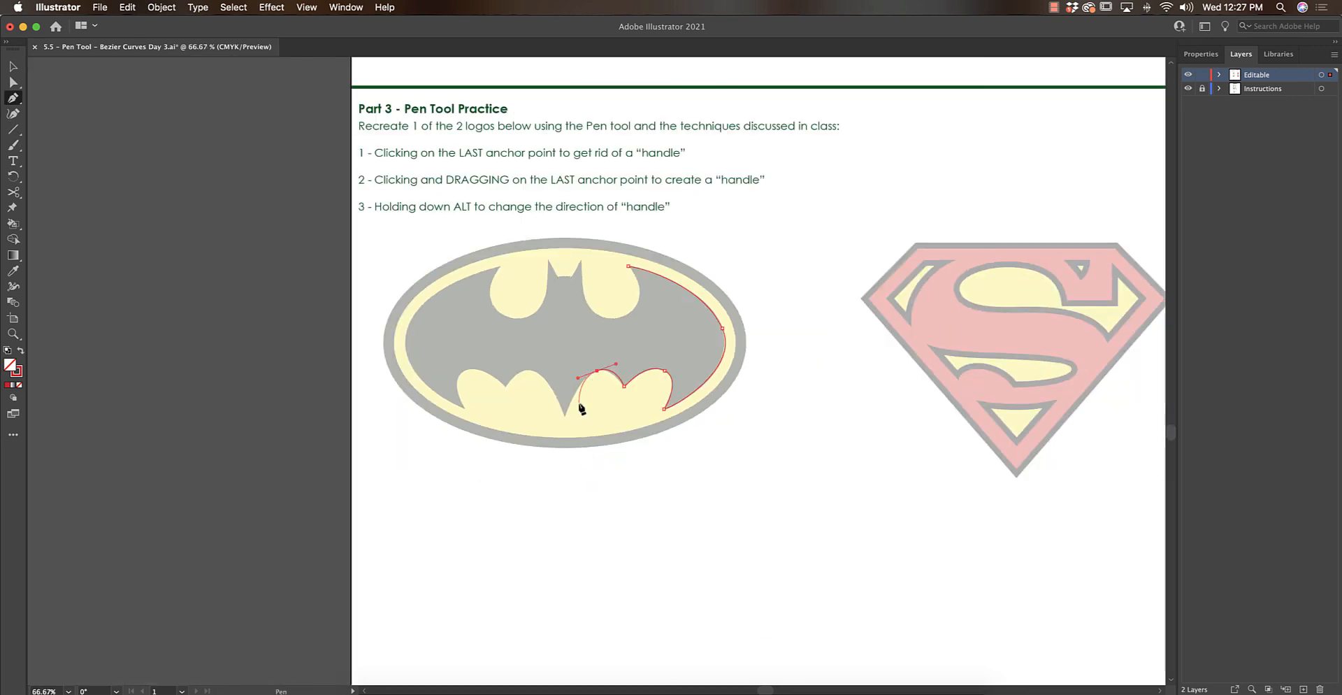